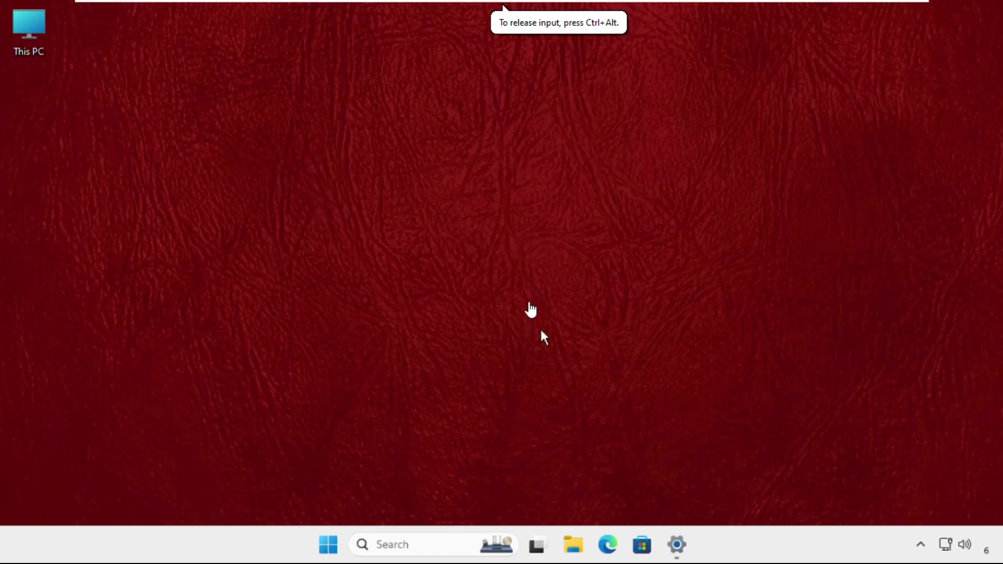
Capture input into the virtual machine and open Settings from the Start quick-links menu.
left_click(461, 148)
left_click(405, 544)
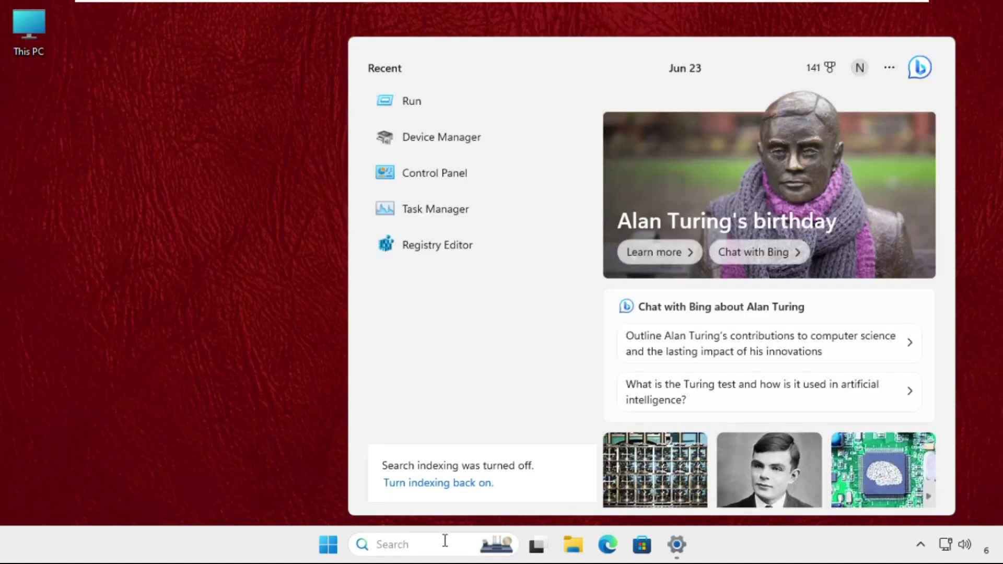
left_click(215, 382)
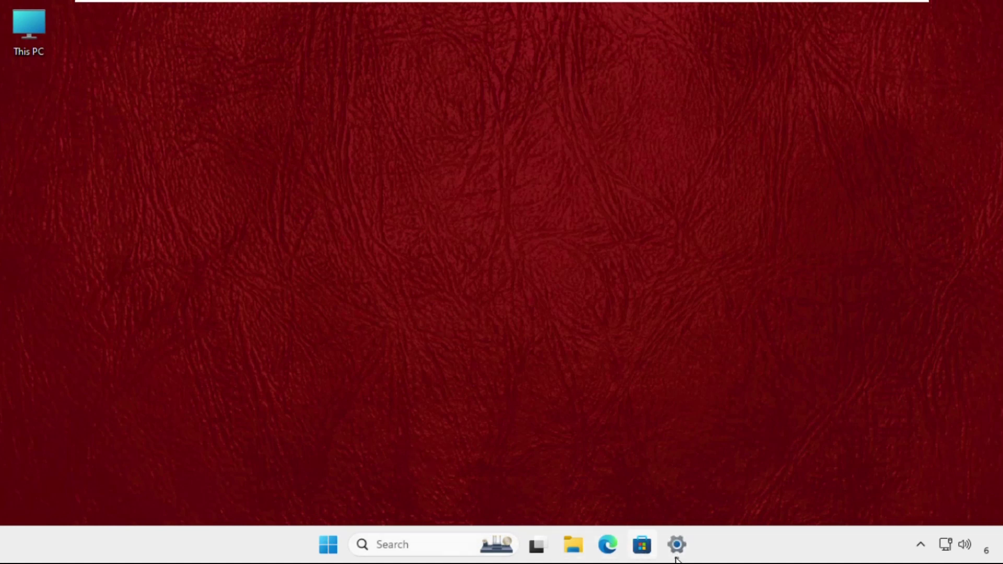
right_click(329, 545)
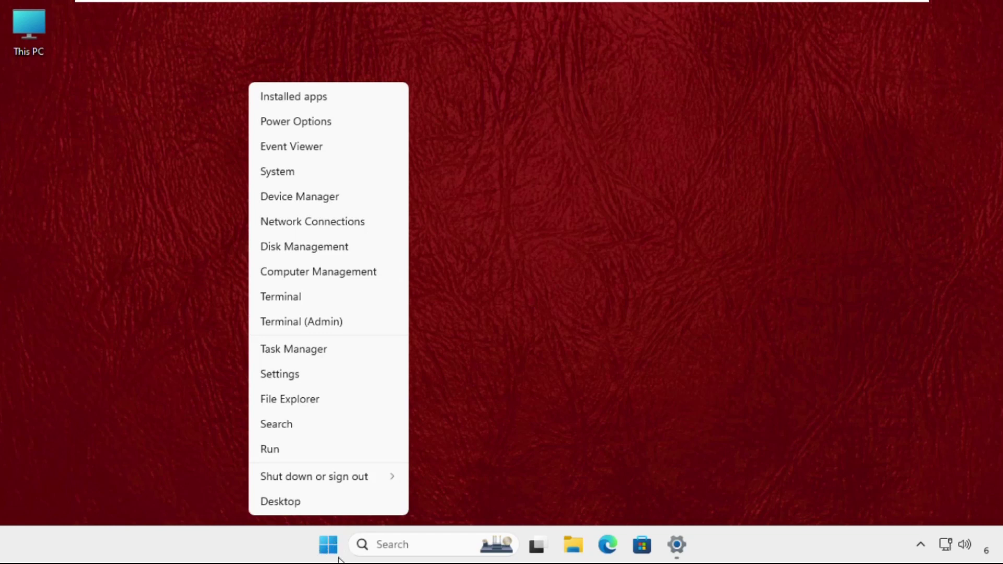
left_click(286, 375)
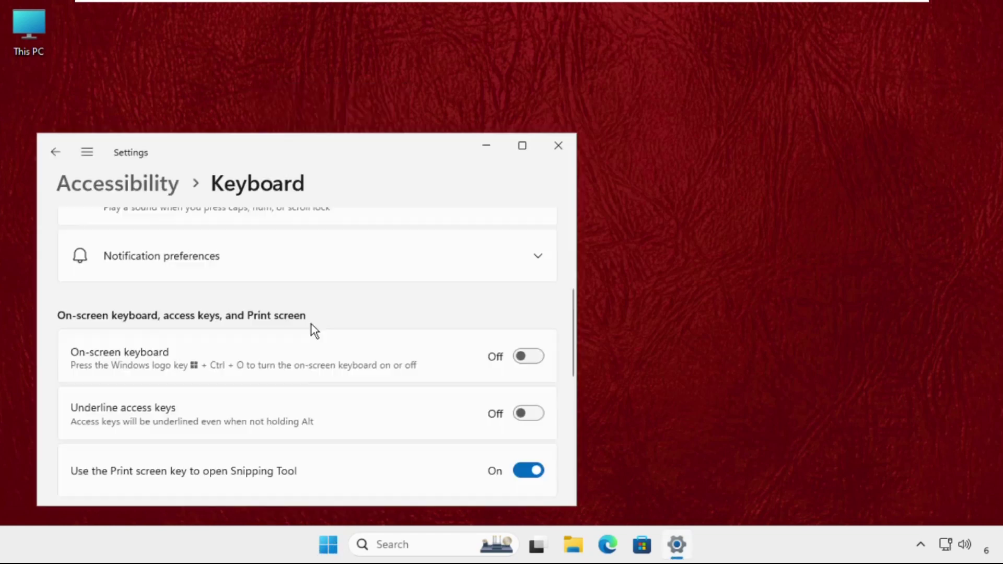
Navigate Settings to the Accessibility > Keyboard page.
left_click_drag(250, 152, 397, 94)
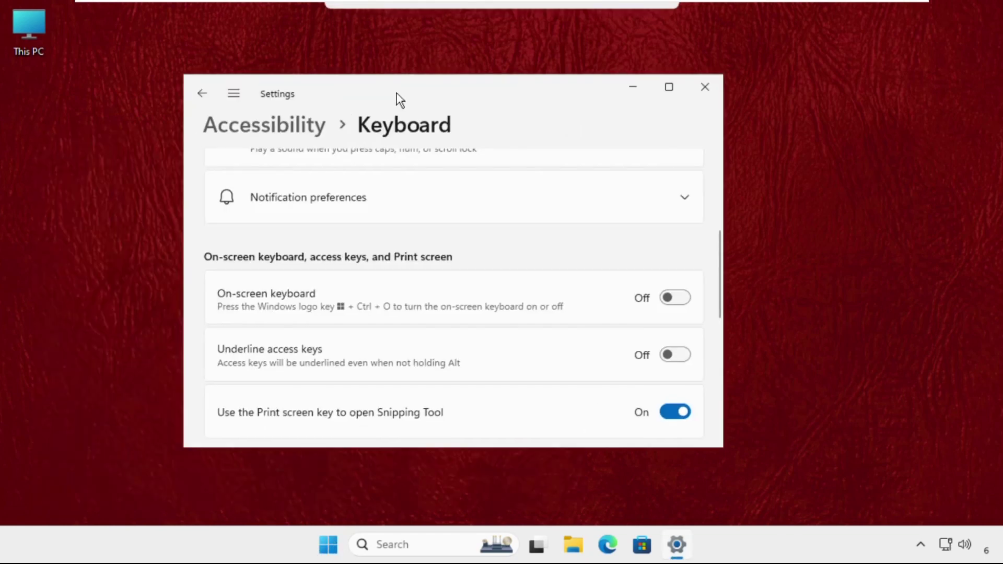
left_click(207, 95)
left_click(234, 94)
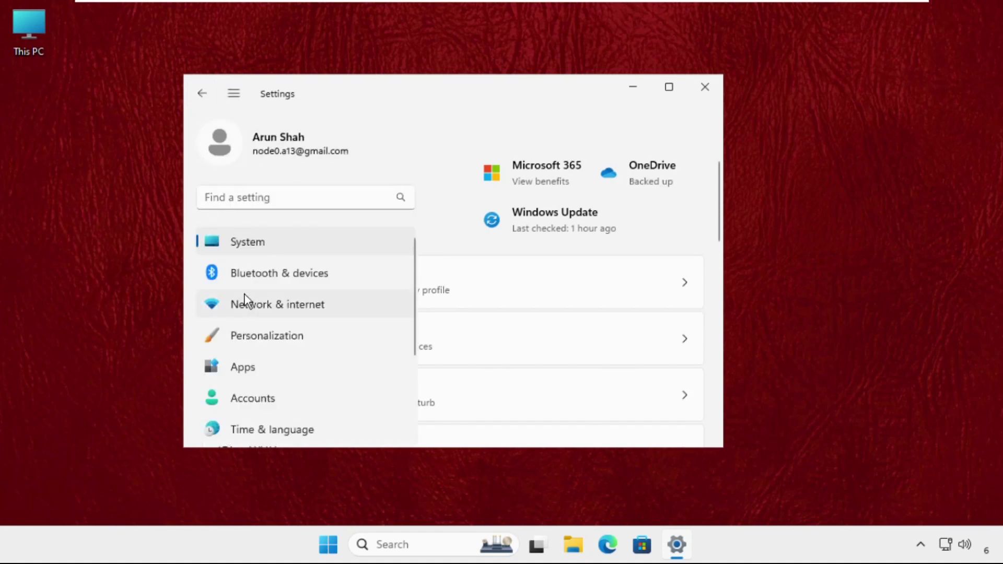
scroll(250, 324, "down", 3)
left_click(253, 372)
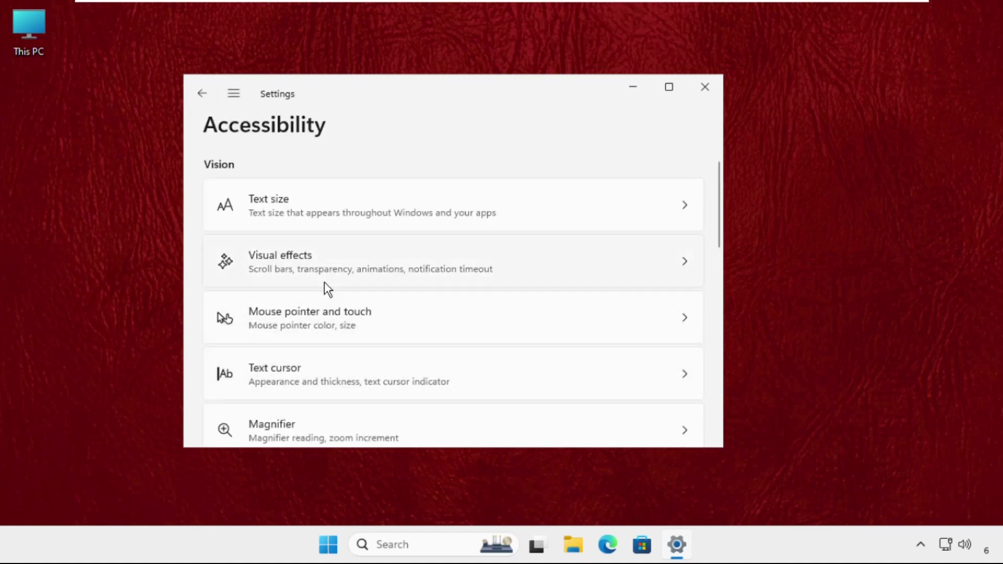
scroll(325, 282, "down", 5)
scroll(325, 288, "down", 5)
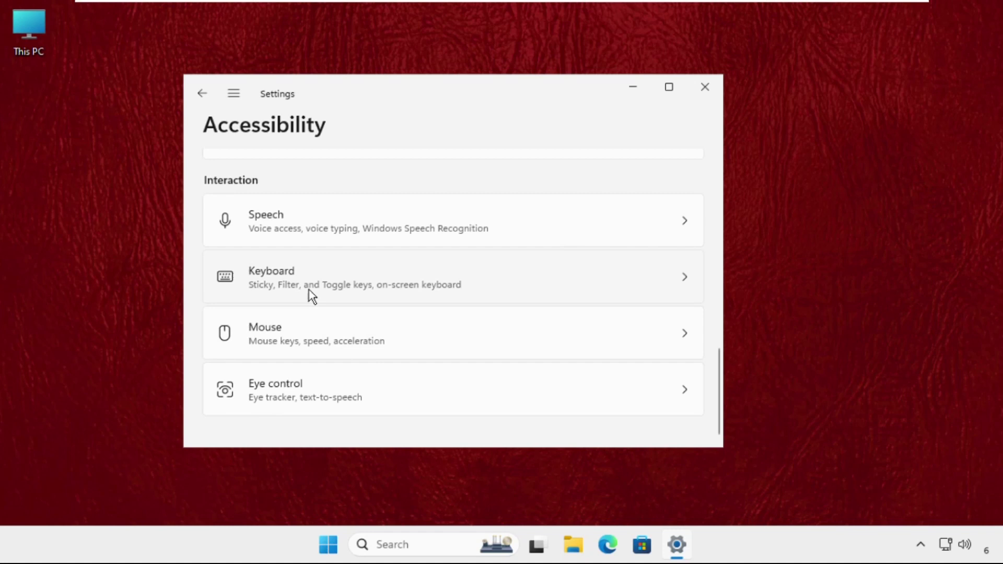
left_click(309, 290)
Turn the On-screen keyboard on, then minimize it.
scroll(266, 322, "down", 5)
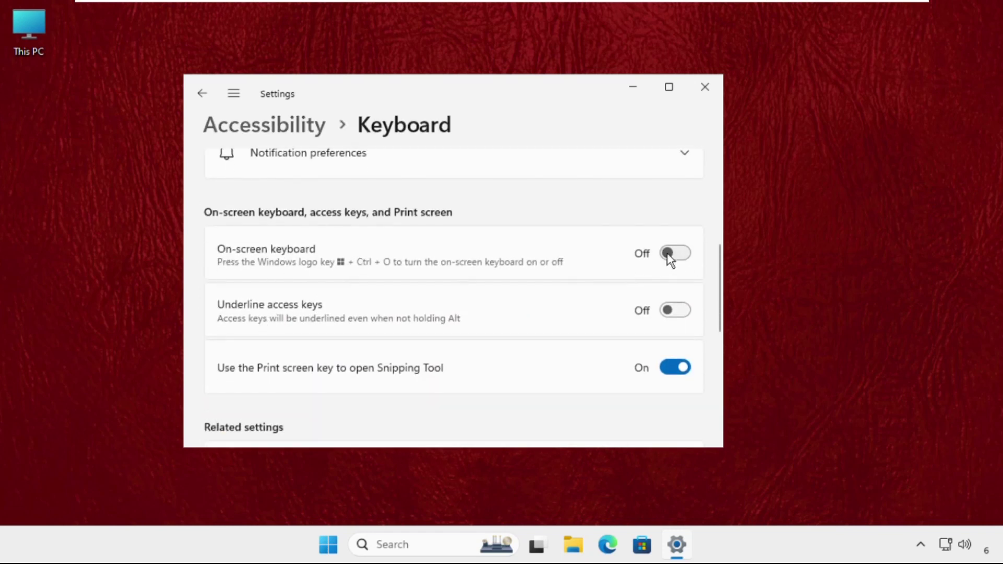
left_click(670, 254)
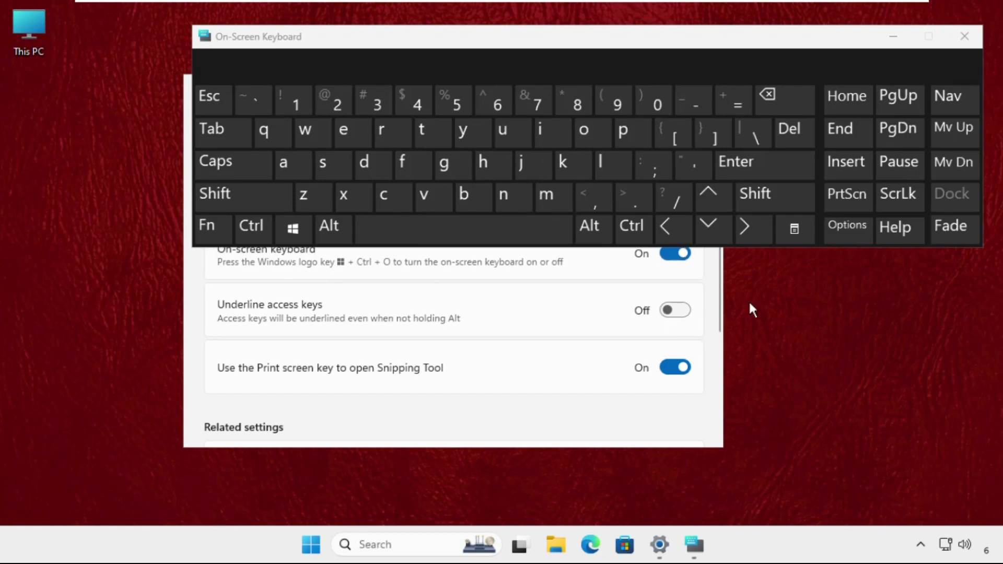
left_click(894, 39)
Close Settings, search 'cmd' with the on-screen keyboard, and run Command Prompt as administrator.
left_click(699, 82)
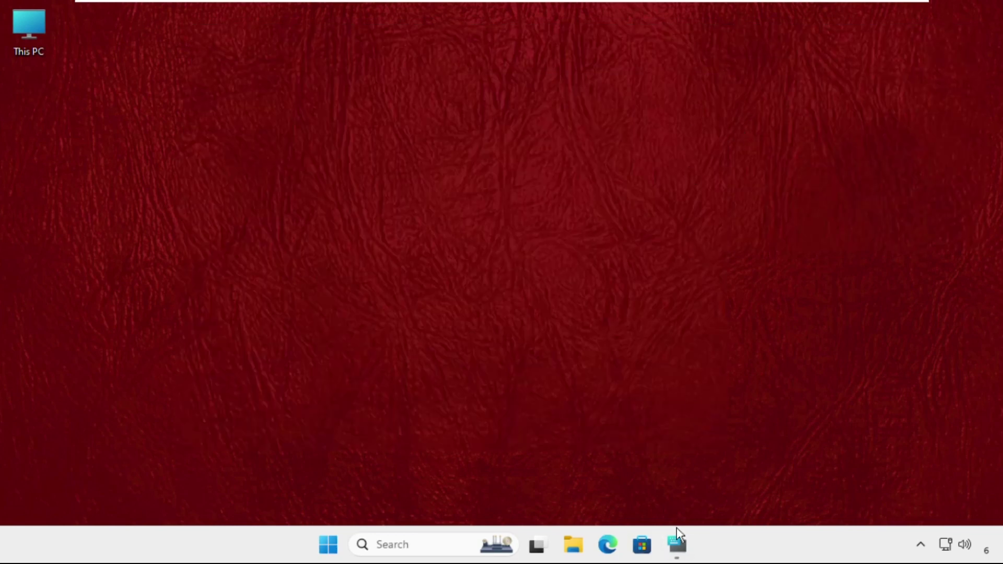
left_click(676, 543)
left_click(439, 545)
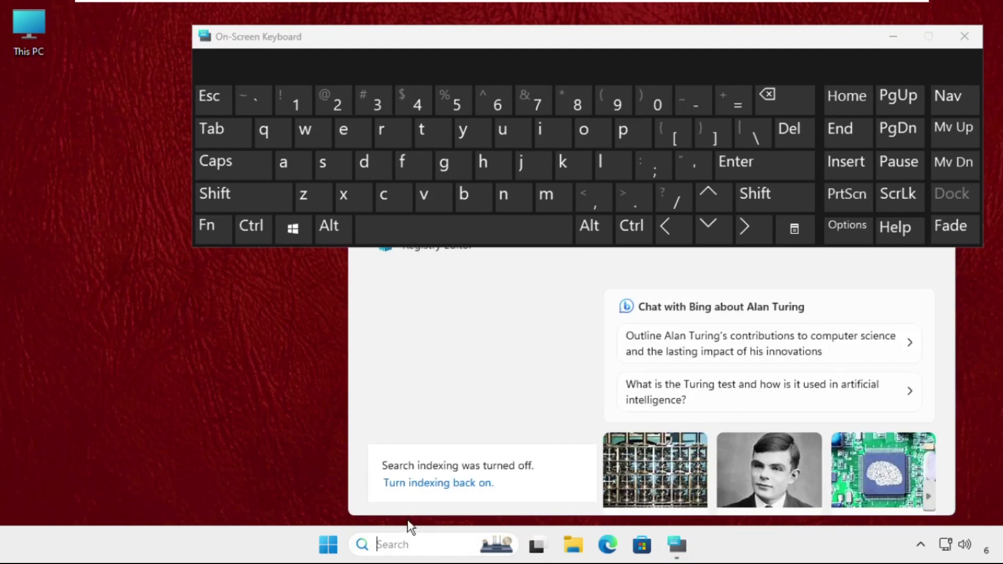
left_click(403, 205)
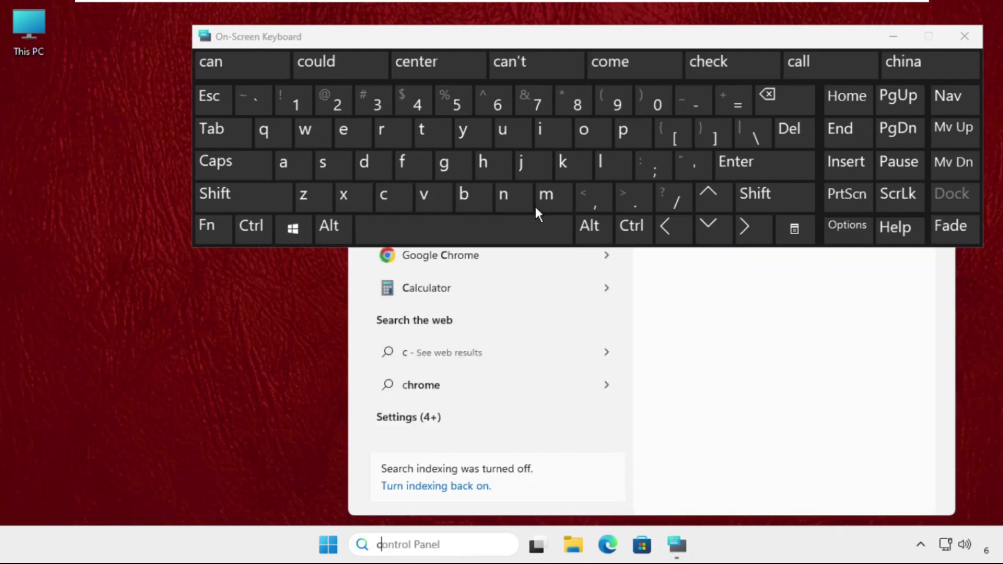
left_click(538, 201)
left_click(368, 168)
left_click(895, 37)
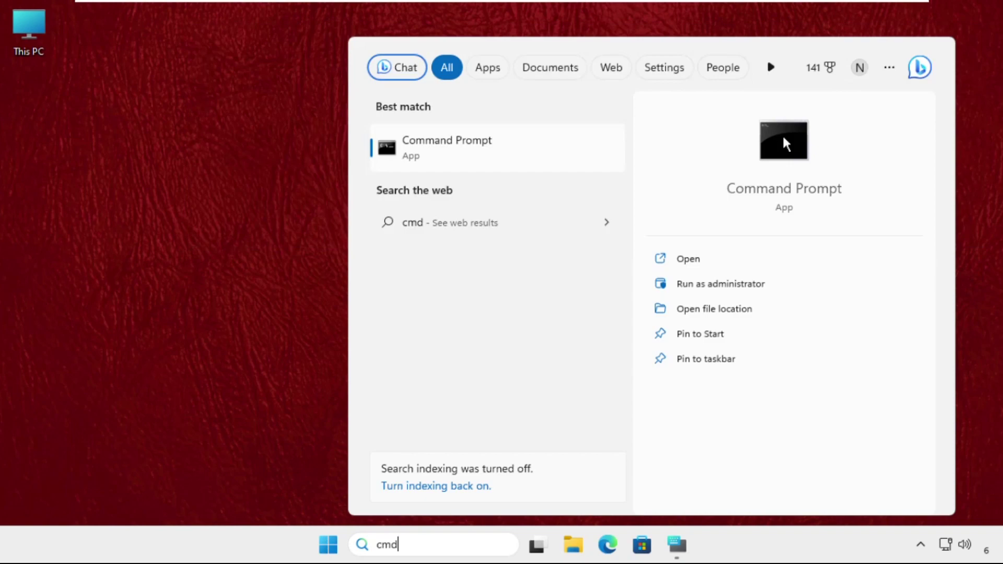
left_click(717, 287)
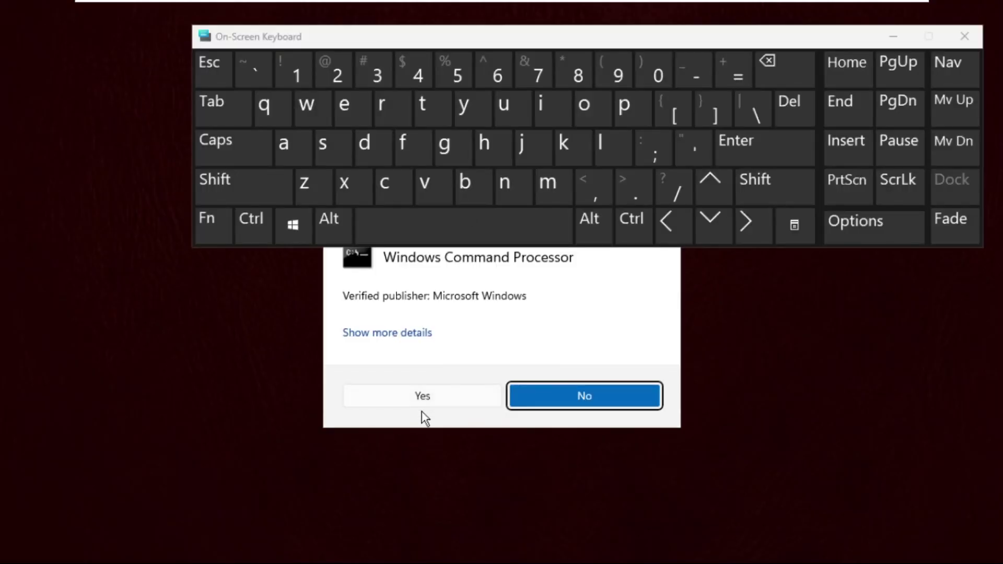
Approve the UAC prompt, then shrink the Command Prompt and place it below the on-screen keyboard.
left_click(431, 402)
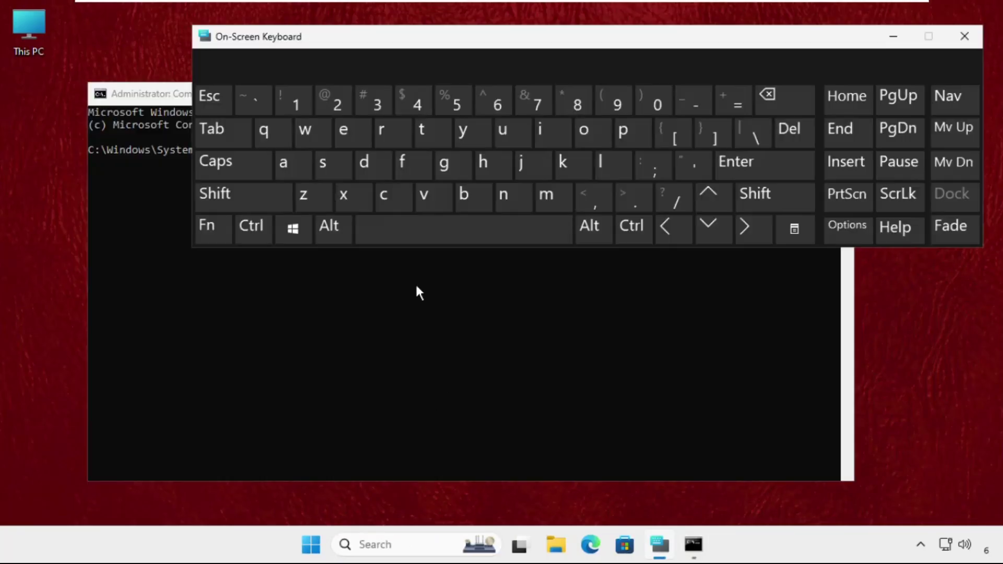
left_click_drag(147, 96, 145, 205)
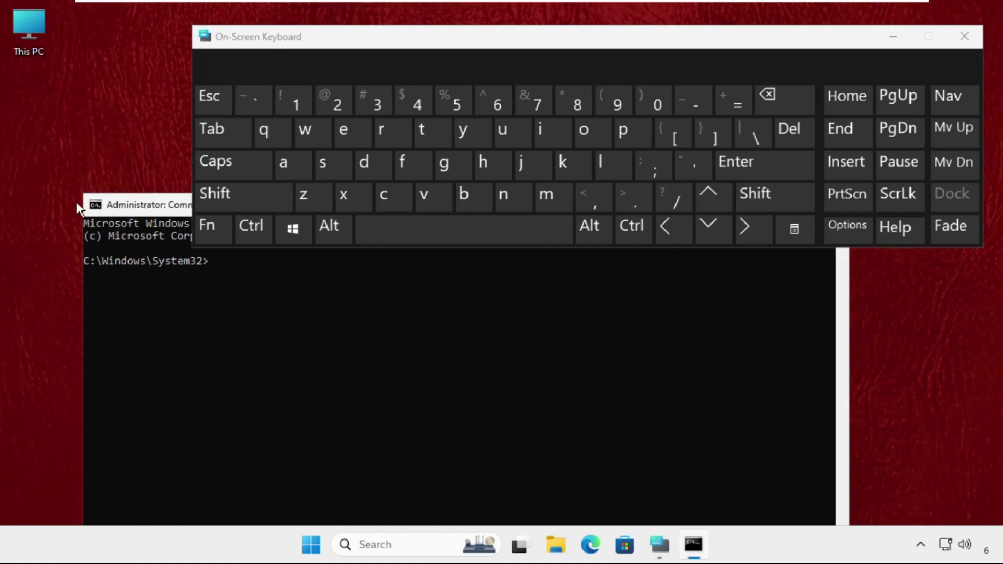
left_click_drag(82, 189, 284, 327)
left_click_drag(357, 342, 322, 255)
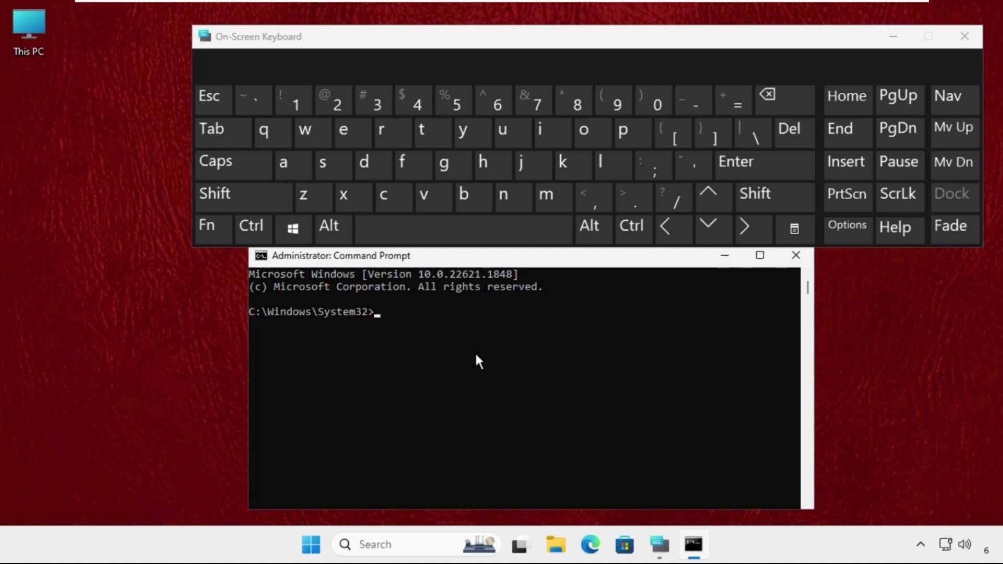
Enter 'dism.exe /online /cleanup-image /restorehealth' at the System32 prompt without running it.
type("di")
type("sm")
type(".exe ")
type("/onlin")
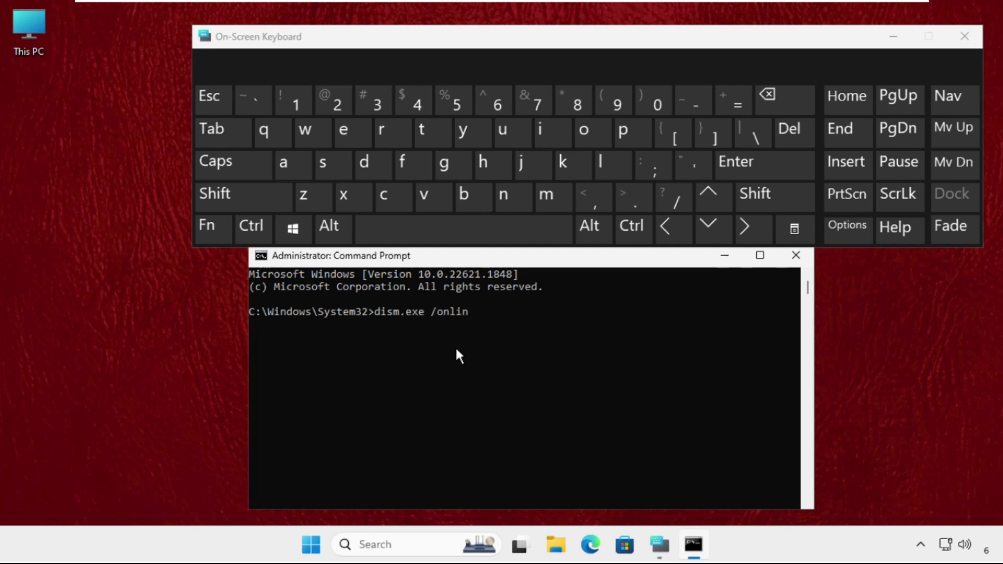
type("e /")
type("clean")
type("up")
type("-image")
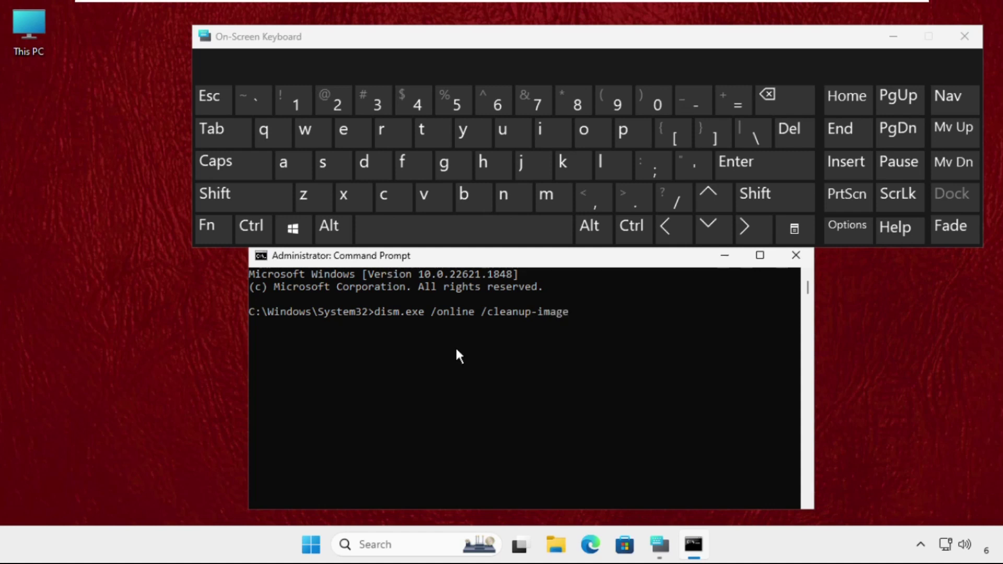
type(" /")
type("resto")
type("rehea")
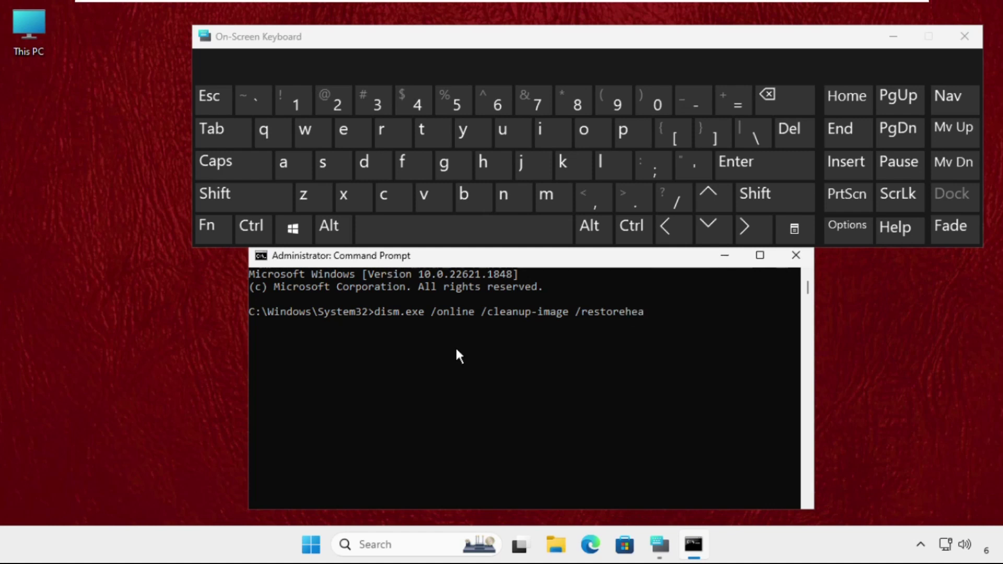
type("lth")
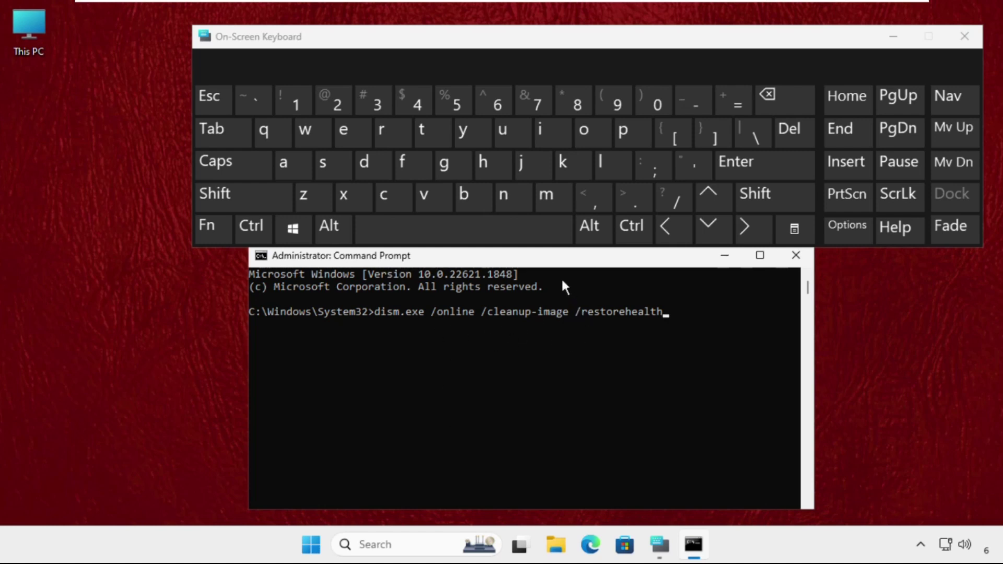
Put the console into Mark text-selection mode from its window menu, then leave it with Escape.
right_click(561, 264)
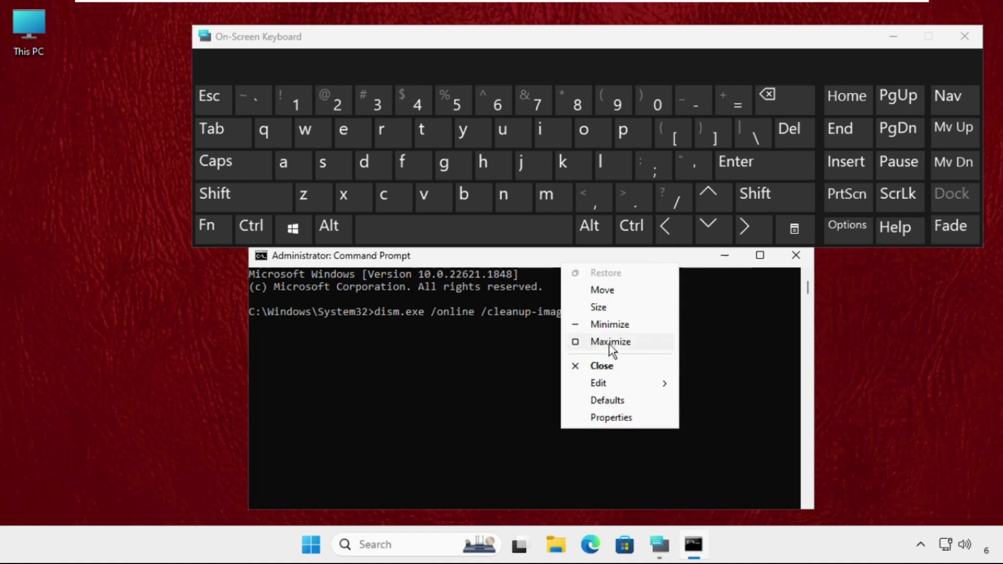
mouse_move(619, 384)
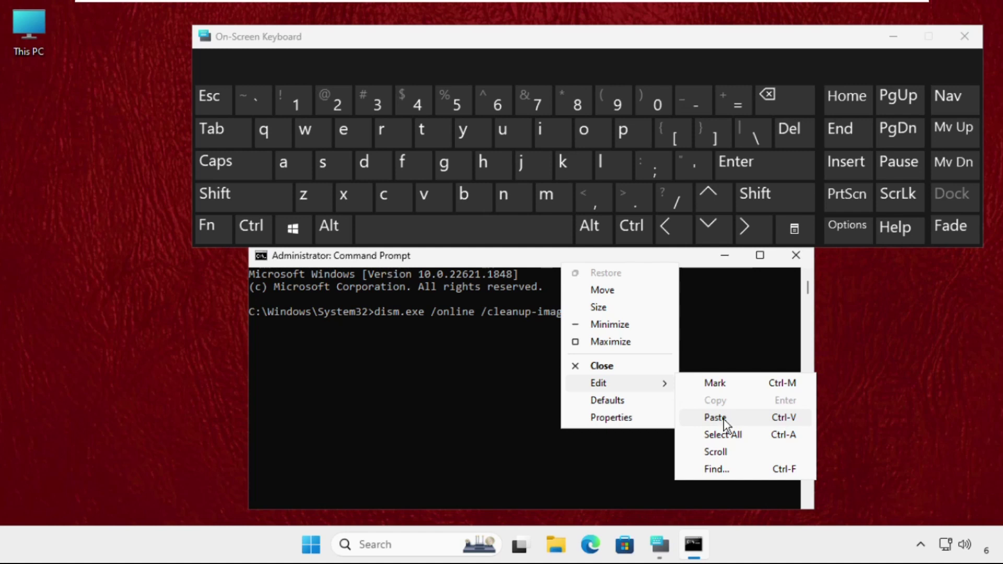
left_click(459, 388)
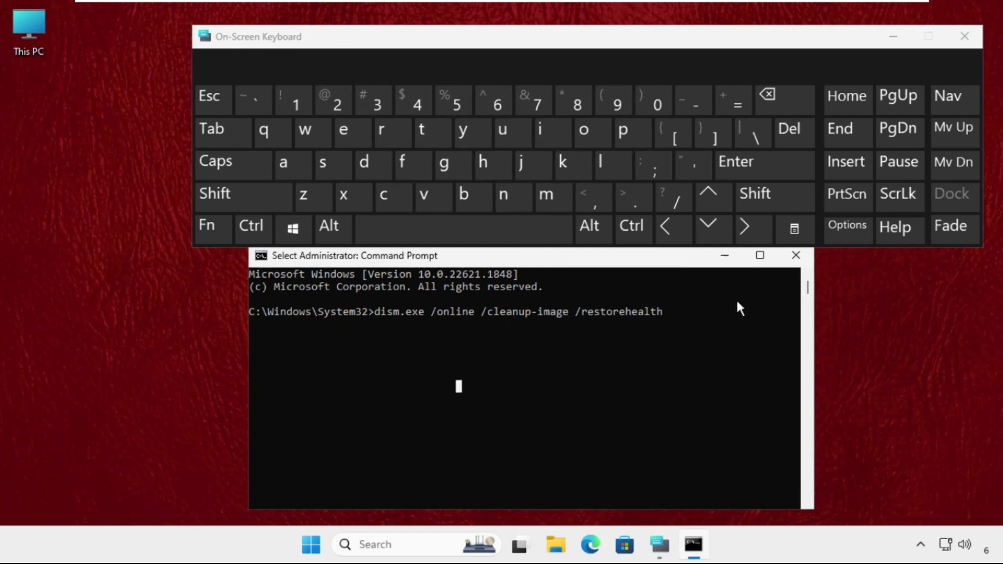
key("Escape")
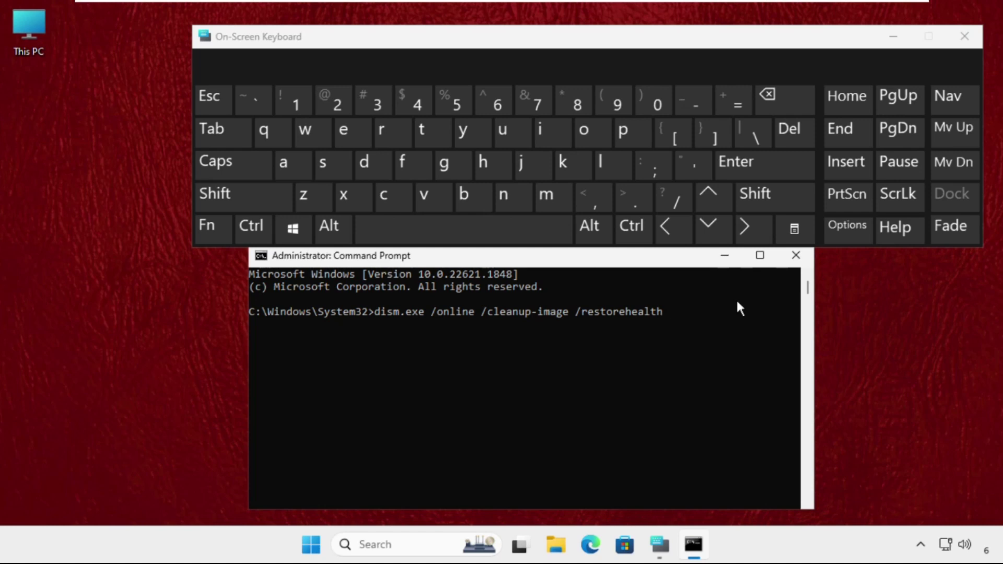
Run the DISM restorehealth command, which reports image version 10.0.22621.1848.
left_click(737, 300)
key("Escape")
key("Return")
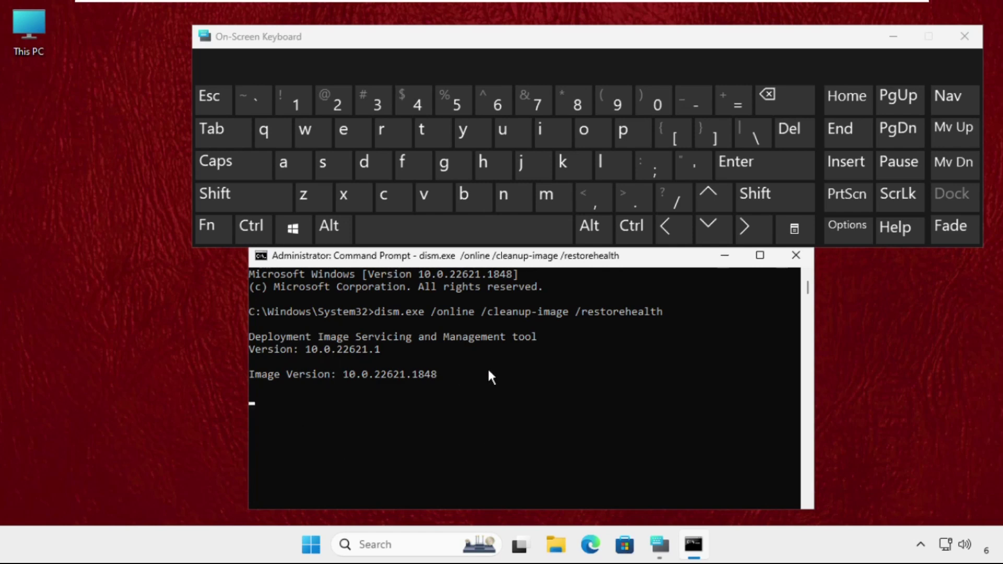
Close the On-Screen Keyboard, raise the console window, and launch Device Manager.
left_click(962, 37)
left_click_drag(459, 262, 453, 111)
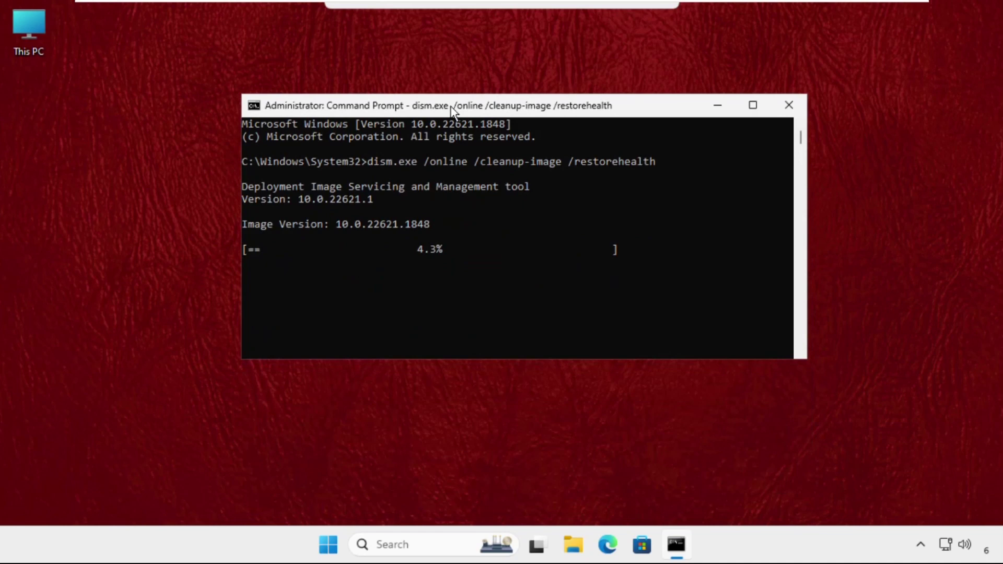
left_click(390, 543)
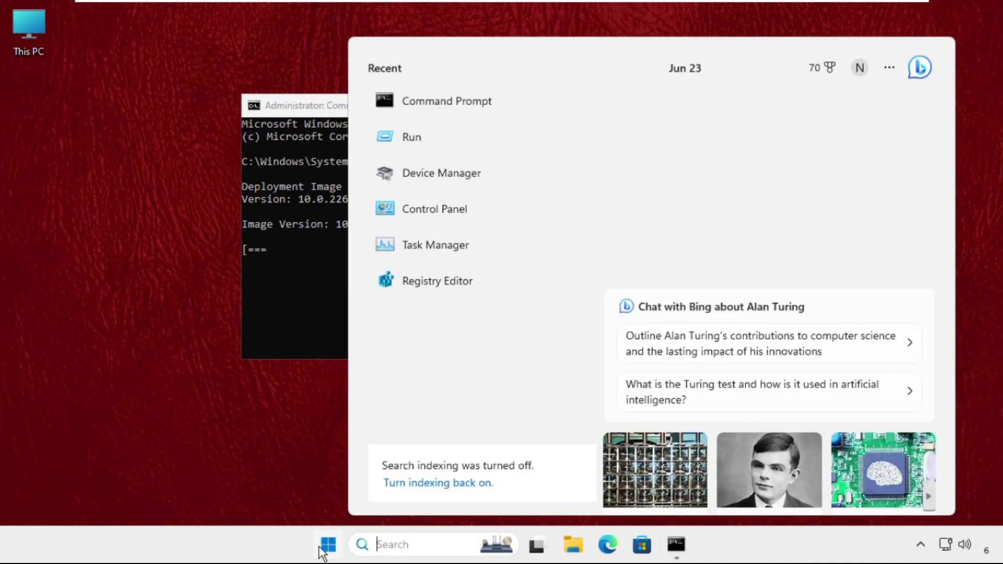
right_click(329, 545)
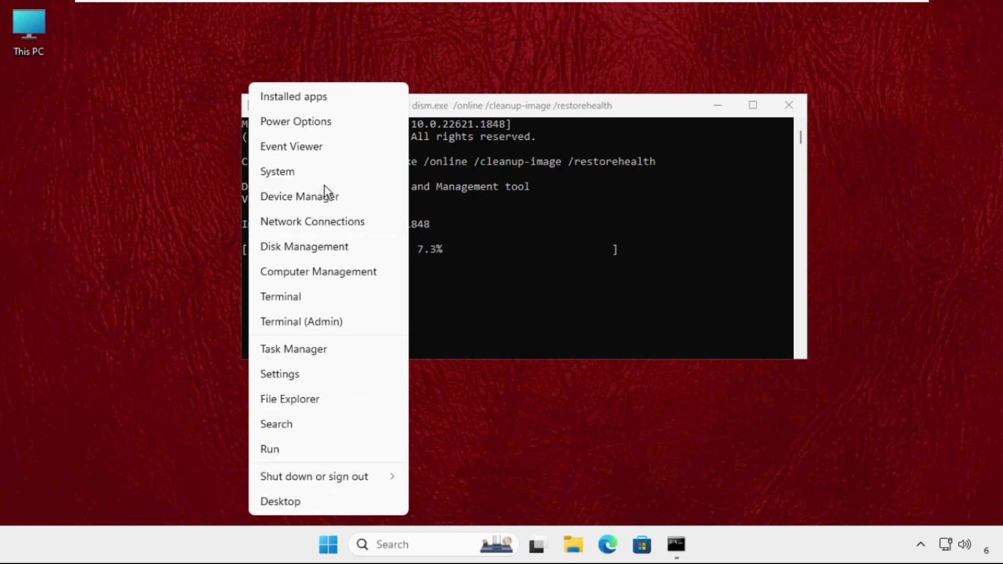
left_click(319, 200)
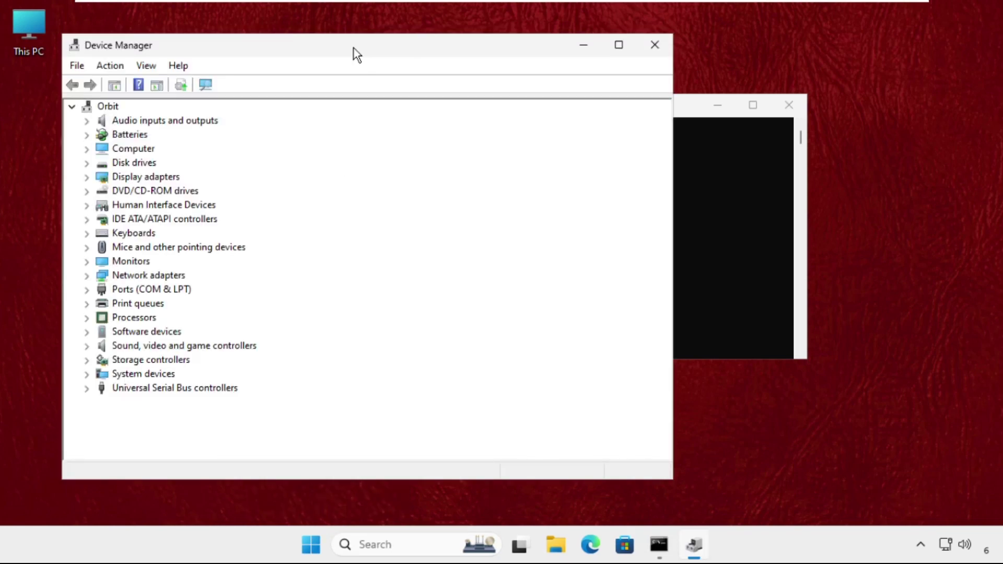
Show the Driver page of the Standard PS/2 Keyboard Properties under Keyboards.
left_click_drag(351, 51, 499, 63)
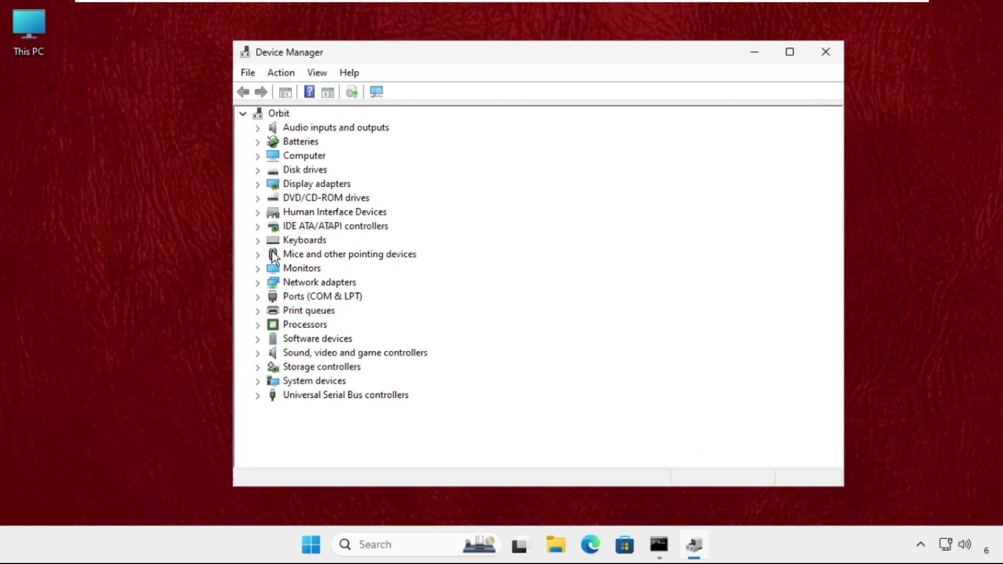
left_click(258, 241)
right_click(327, 255)
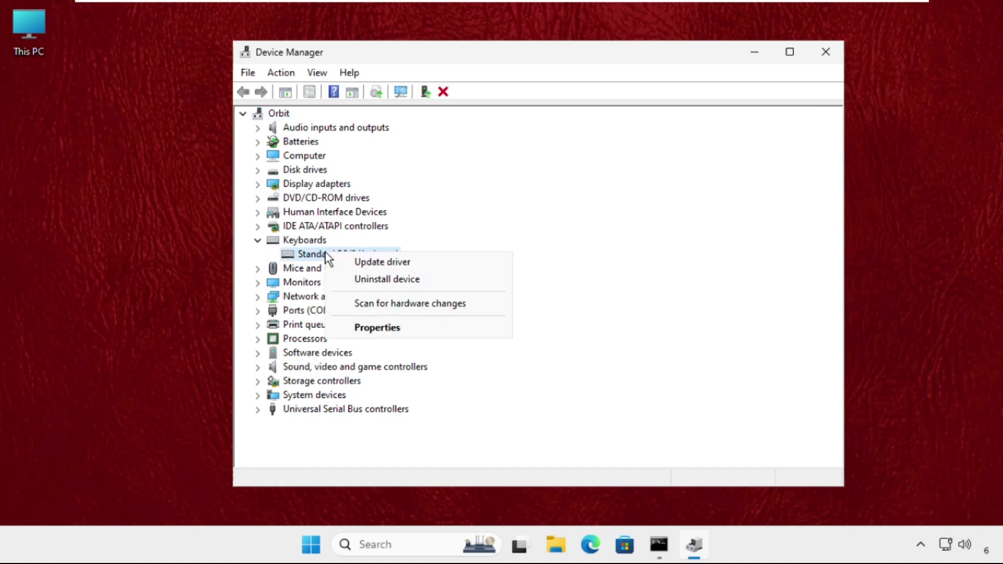
left_click(383, 329)
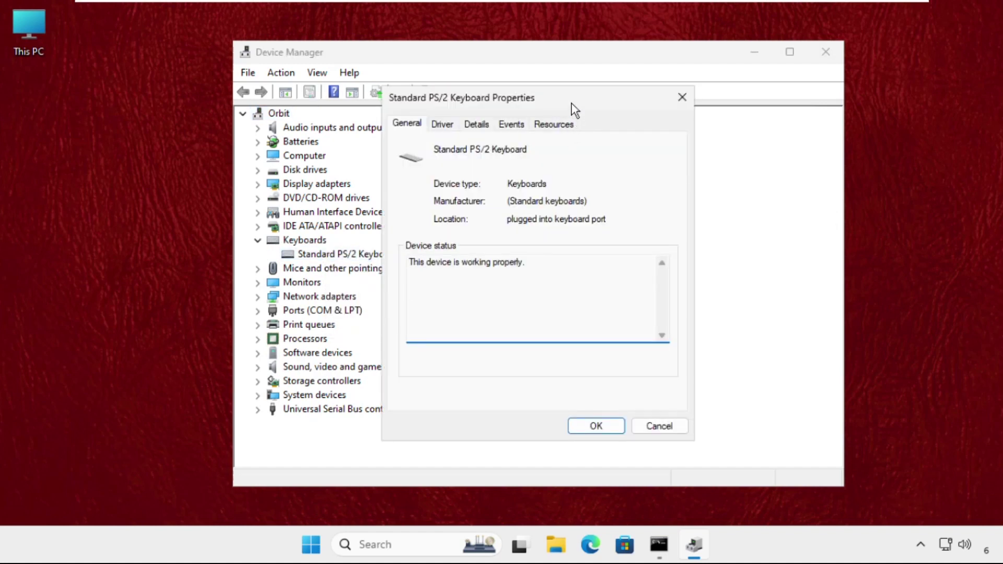
left_click_drag(571, 105, 260, 111)
left_click(131, 129)
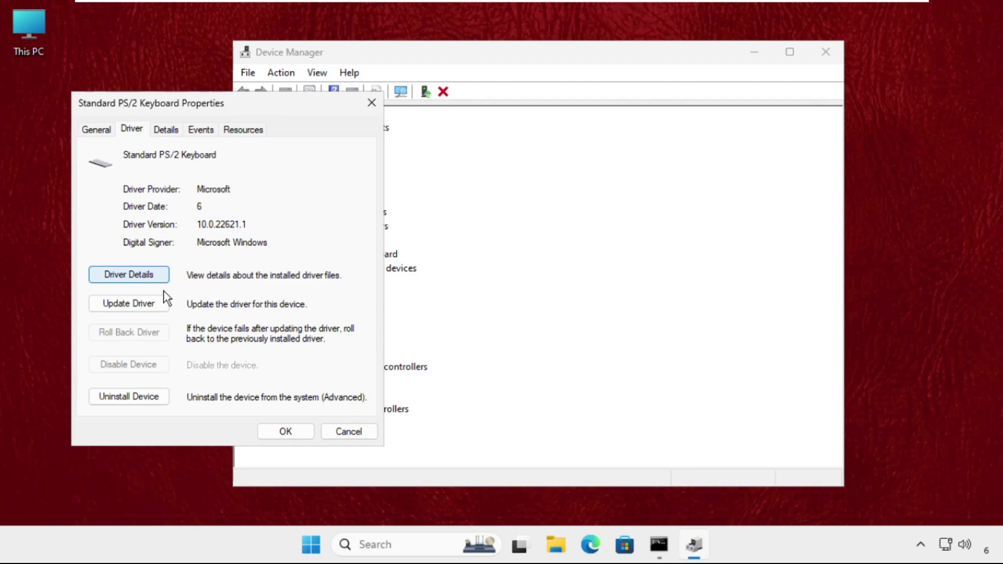
Search automatically for a Standard PS/2 Keyboard driver, find the best one installed, and close the dialogs.
left_click(138, 311)
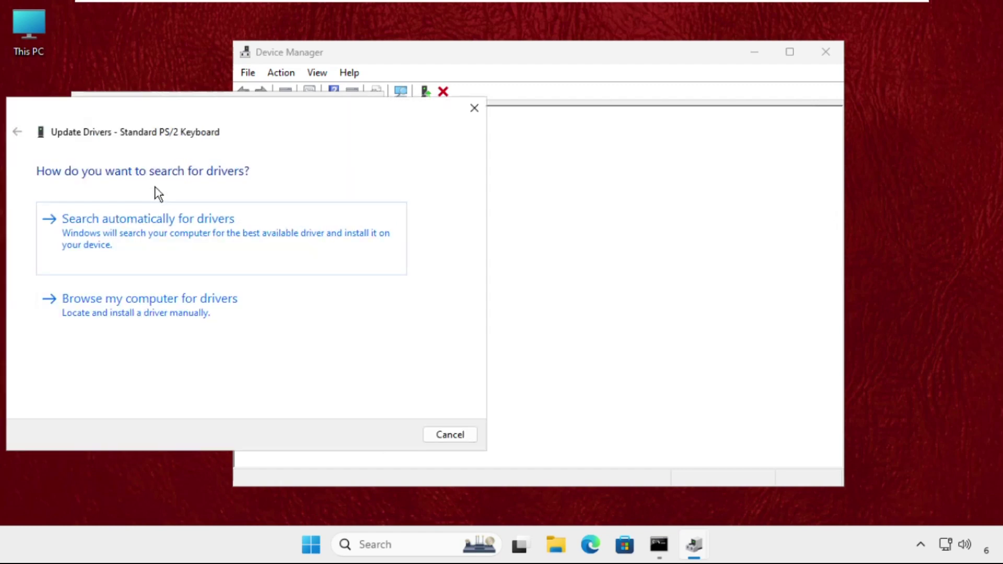
mouse_move(152, 112)
left_mouse_down()
mouse_move(719, 151)
mouse_move(648, 105)
left_mouse_up()
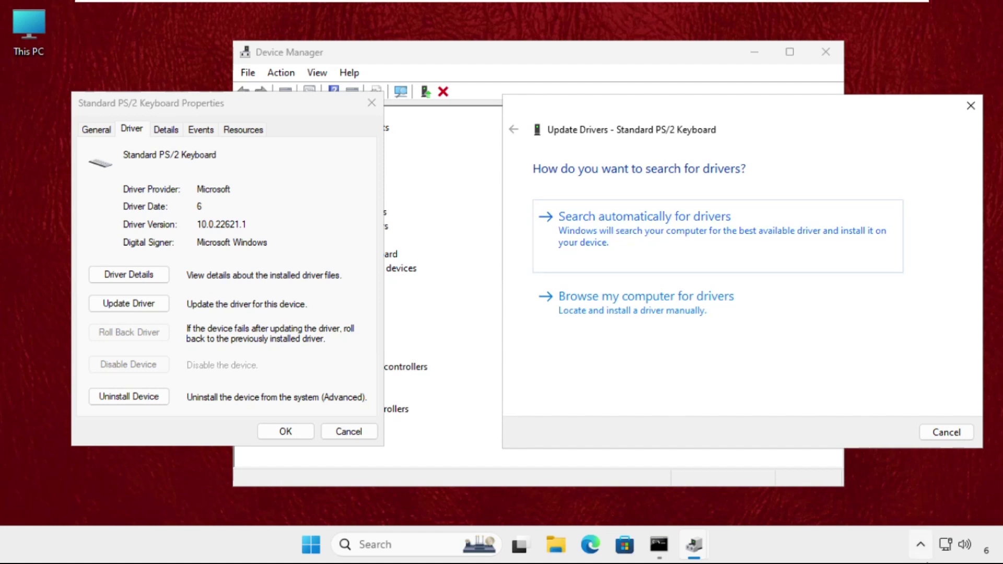
left_click(626, 236)
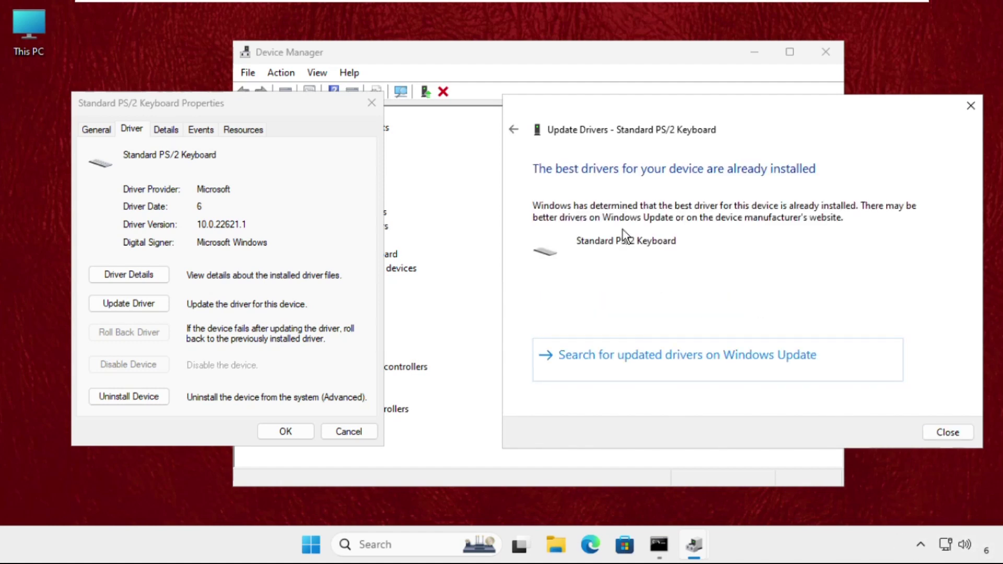
left_click(971, 106)
left_click(370, 105)
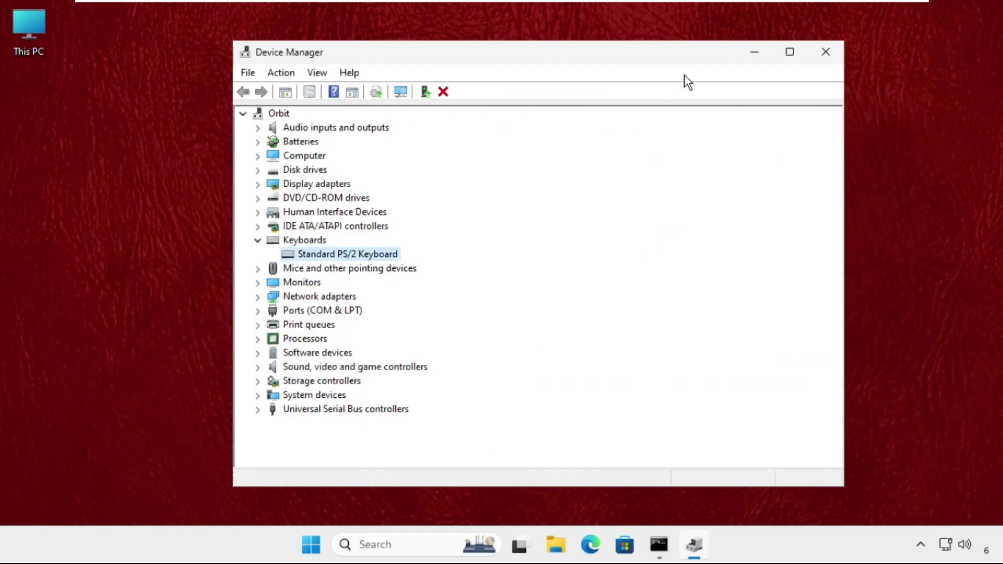
Close Device Manager, bring Command Prompt forward, and open Windows Search.
left_click(825, 52)
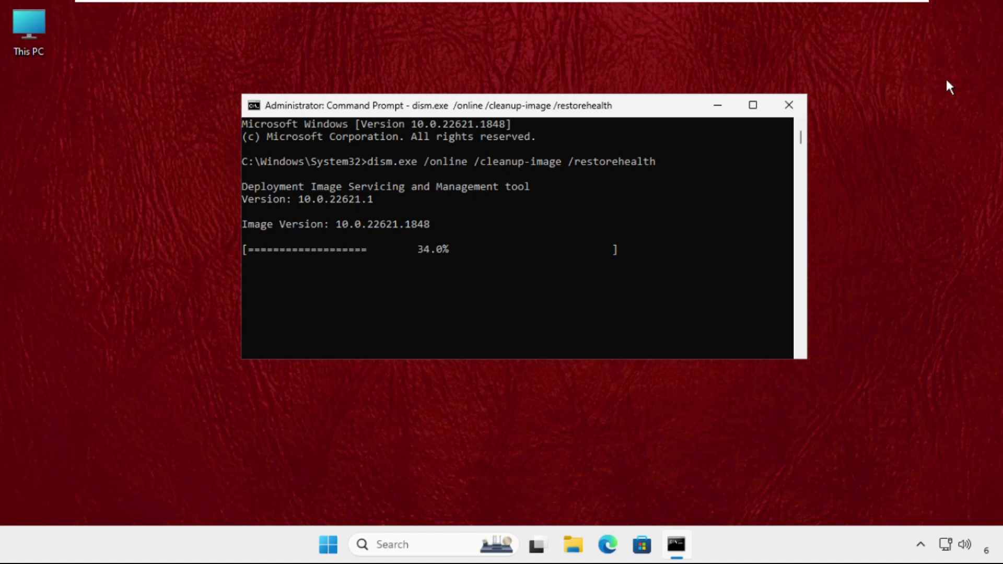
left_click(400, 545)
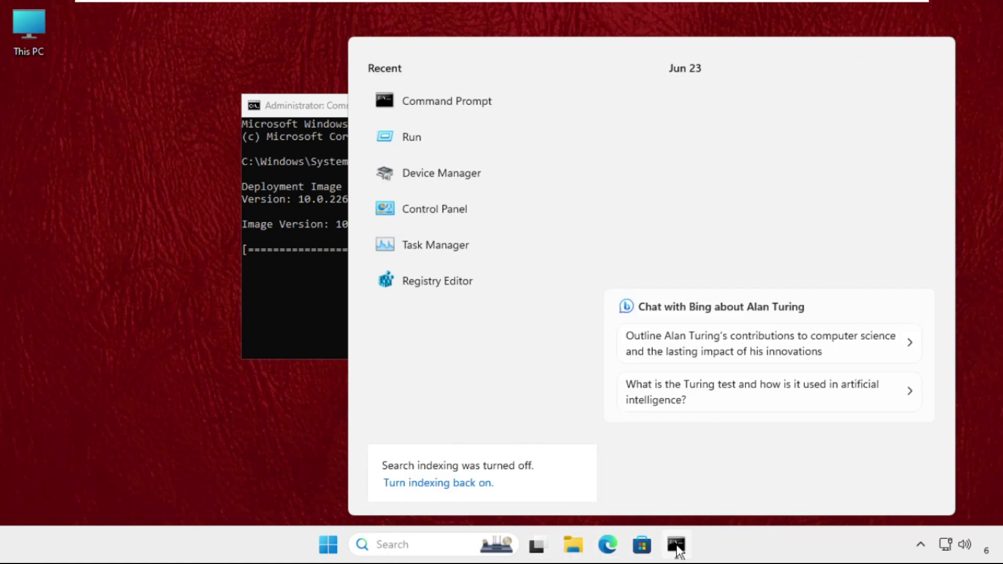
left_click(676, 545)
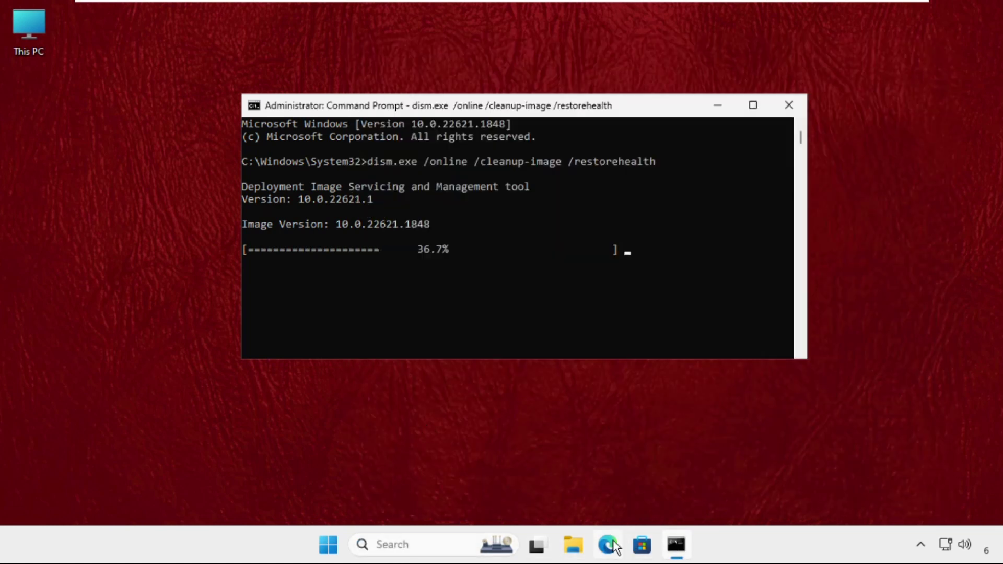
left_click(437, 545)
Run 'control keyboard' from Run to open Keyboard Properties with repeat rate at Fast.
left_click(412, 141)
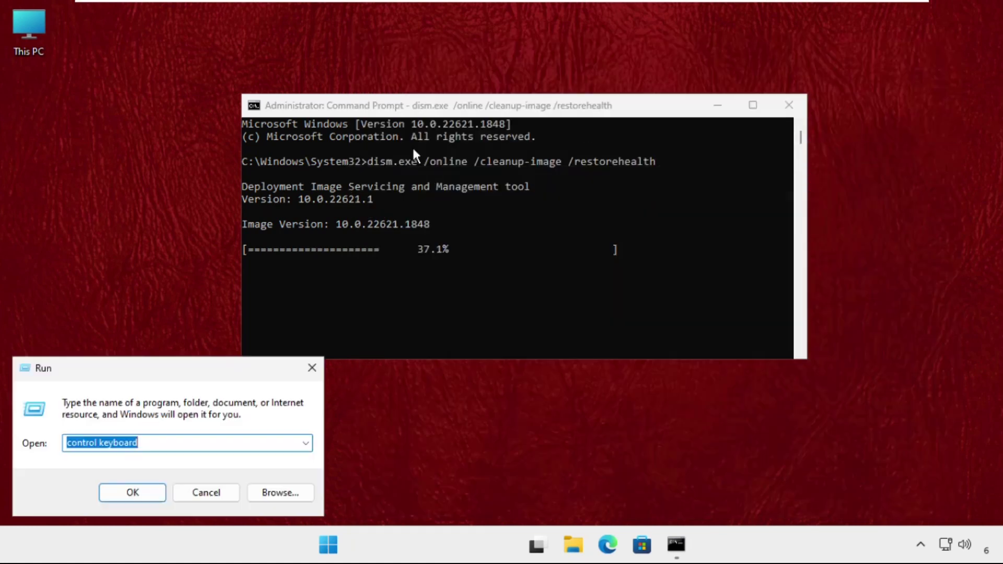
left_click_drag(146, 379, 553, 271)
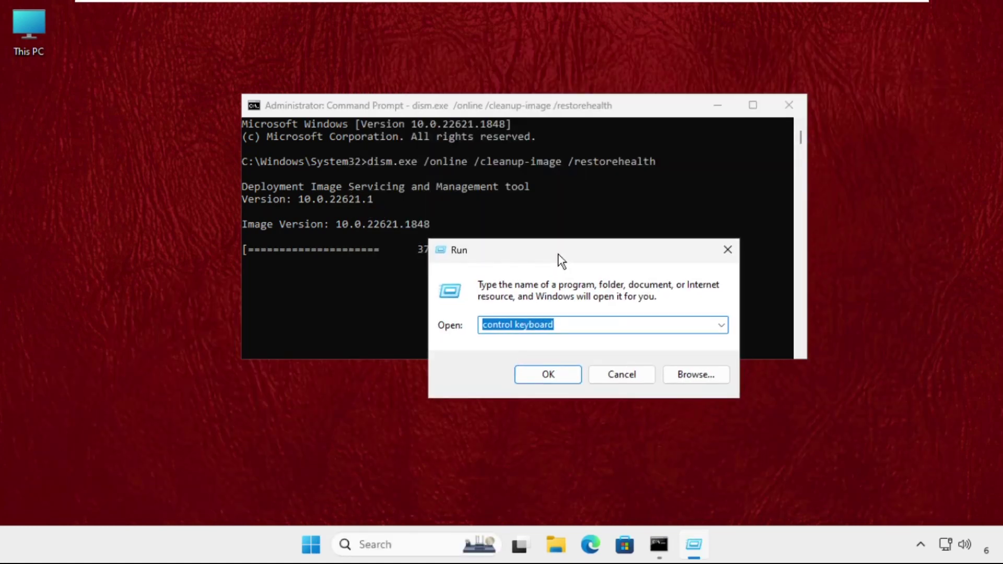
left_click(537, 341)
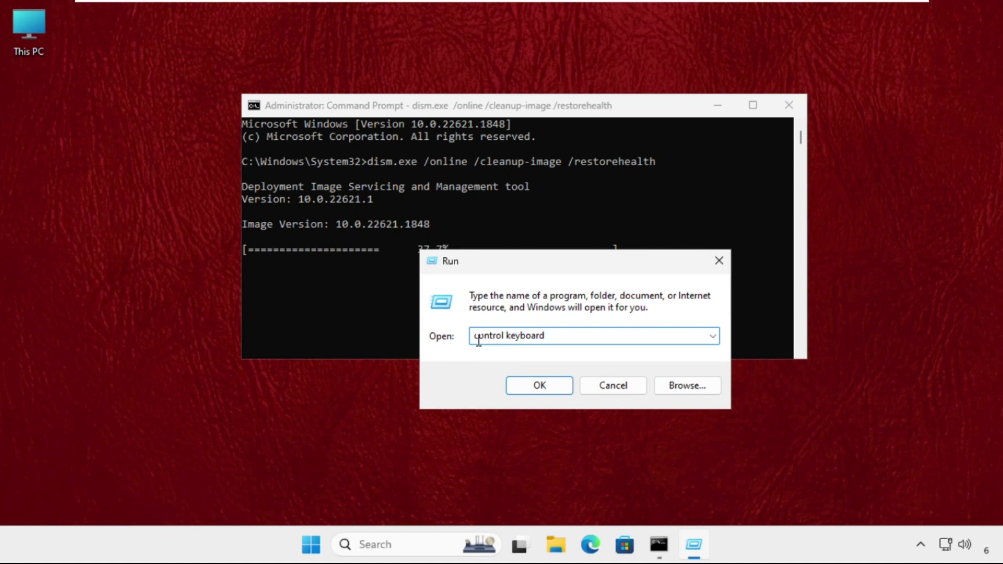
left_click(545, 388)
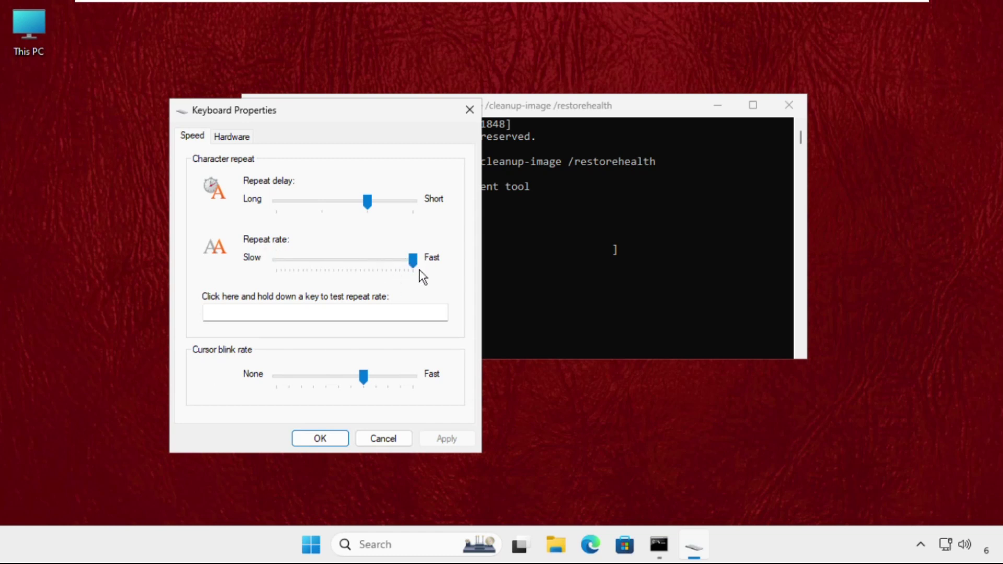
Apply the fast keyboard repeat rate, then close the Command Prompt running DISM at 41.2%.
left_click(312, 444)
left_click_drag(443, 120, 409, 146)
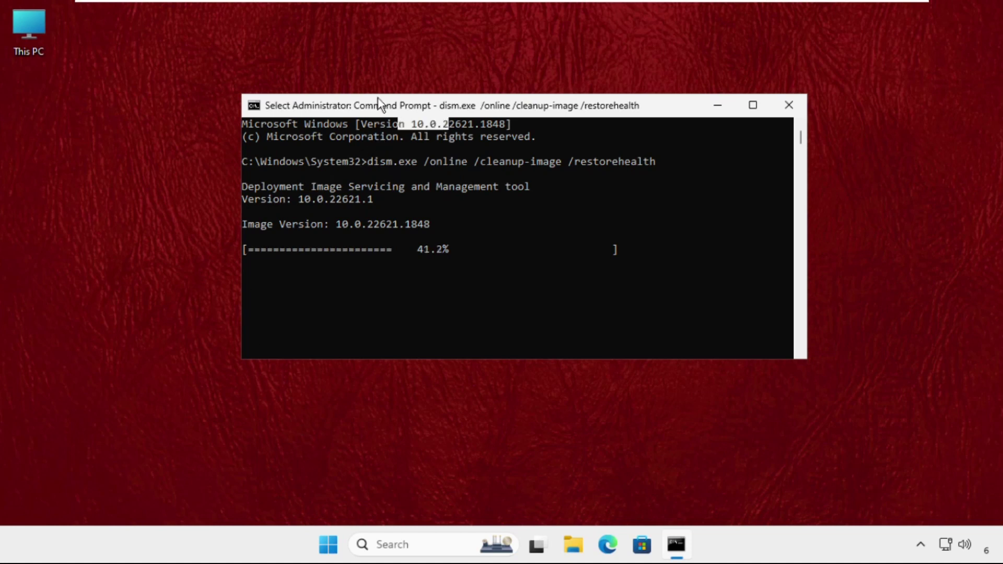
left_click(494, 238)
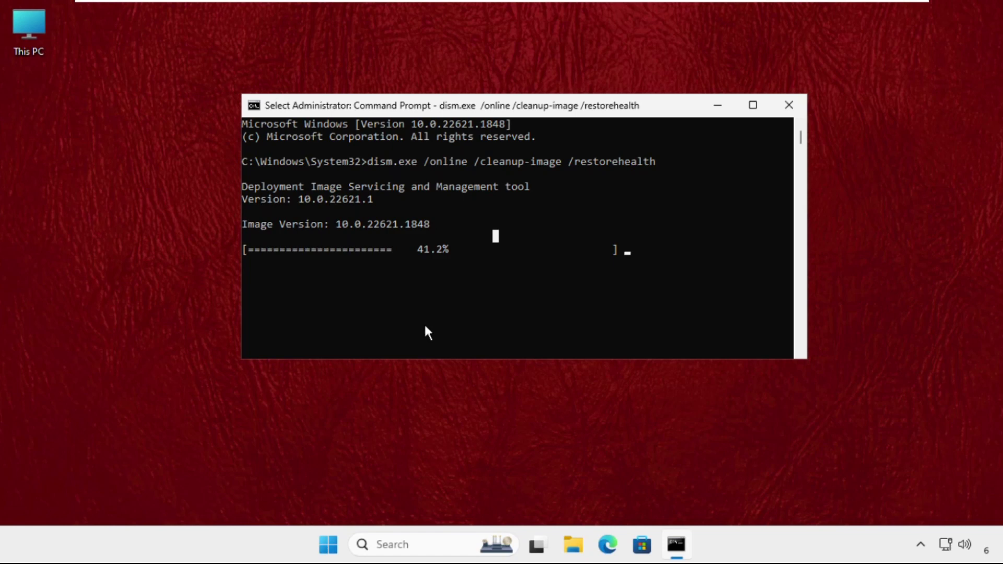
left_click(789, 105)
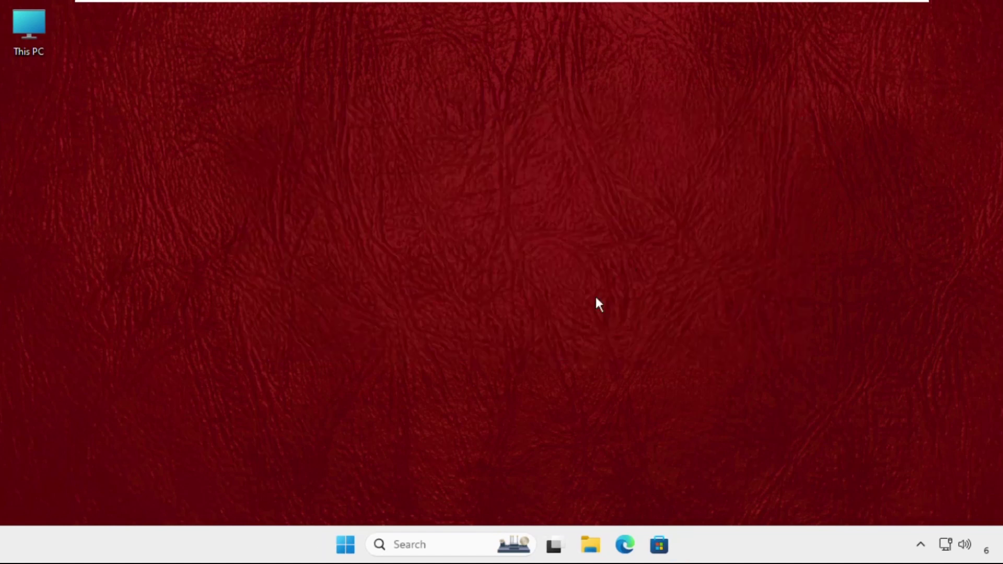
Bring up the Start menu to reach the power options for restarting.
left_click(345, 545)
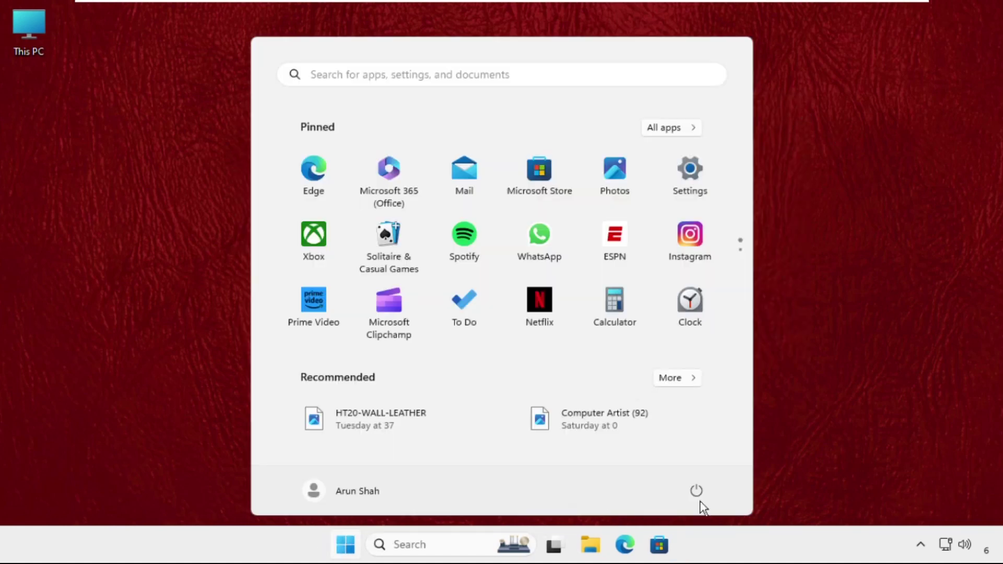